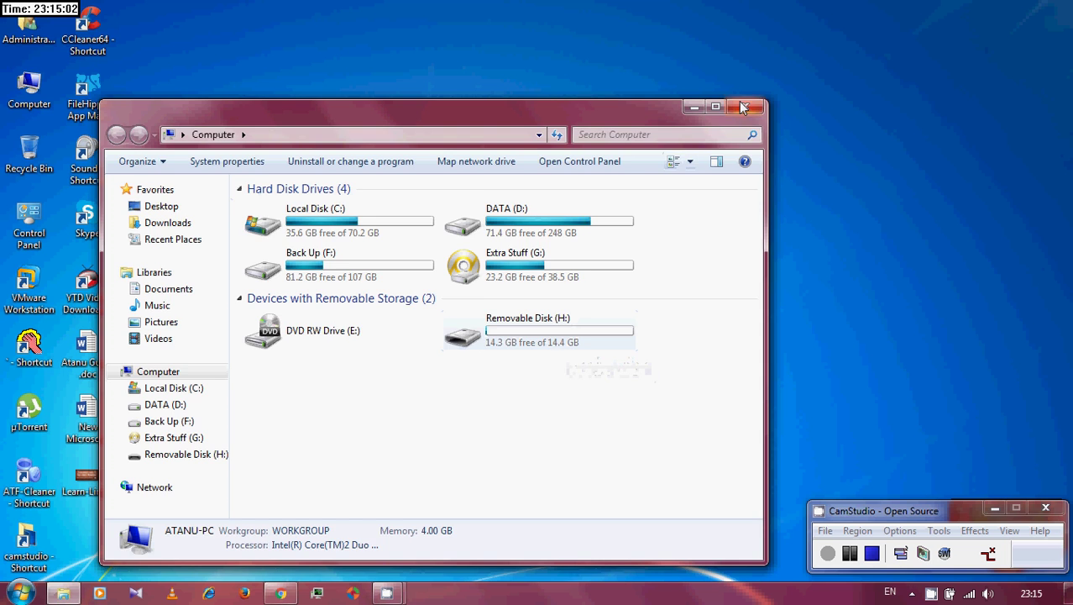
Step: Close the Computer window, run cmd to open a Command Prompt on the left half of the desktop, and start diskpart in it
click(745, 106)
key(super+r)
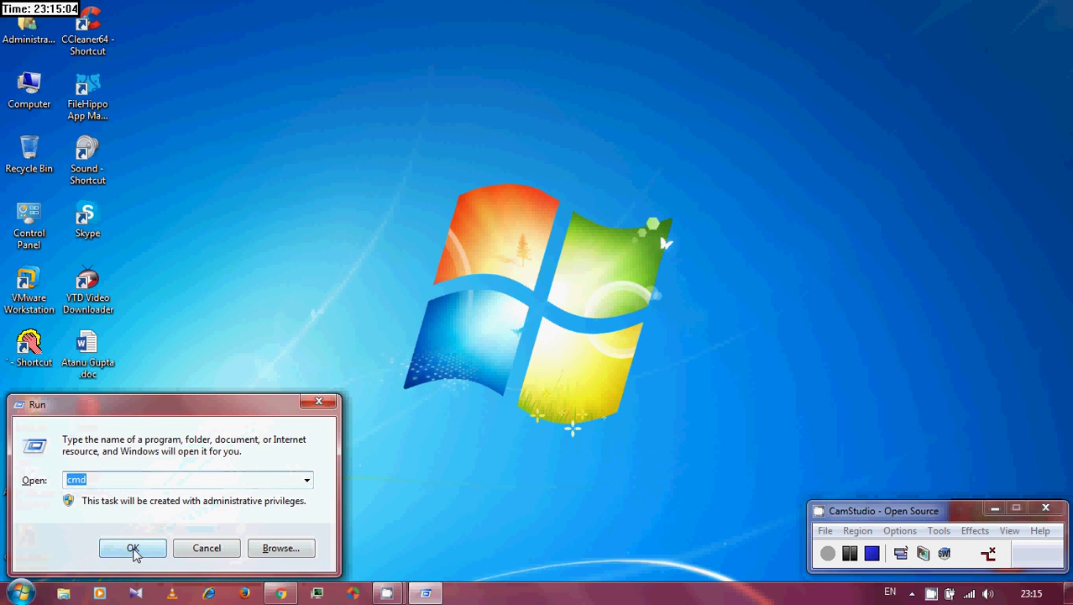
click(134, 547)
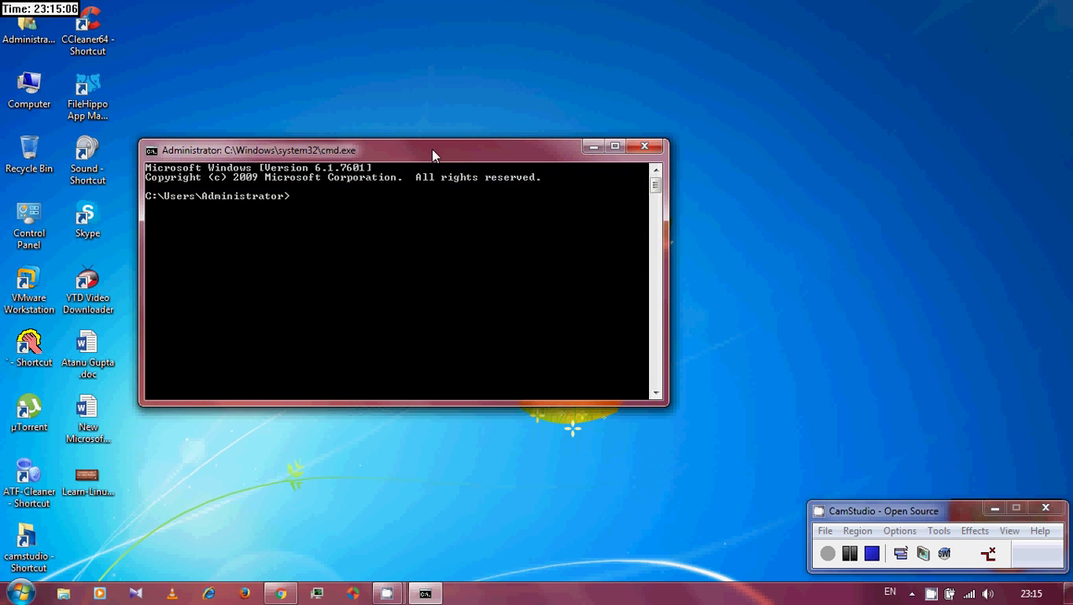
key(super+Left)
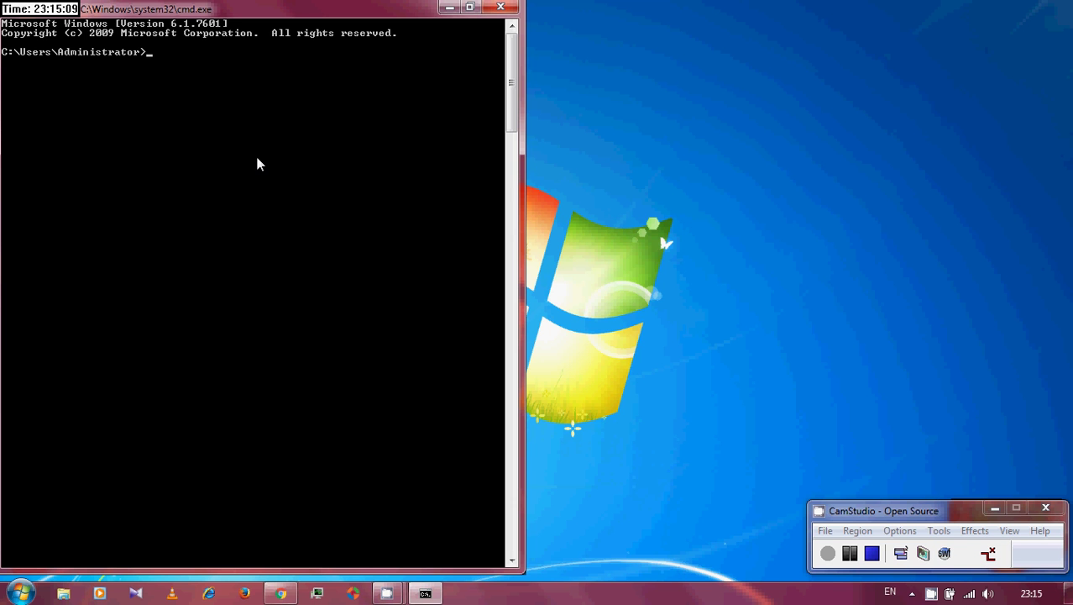
text(diskpart)
key(Return)
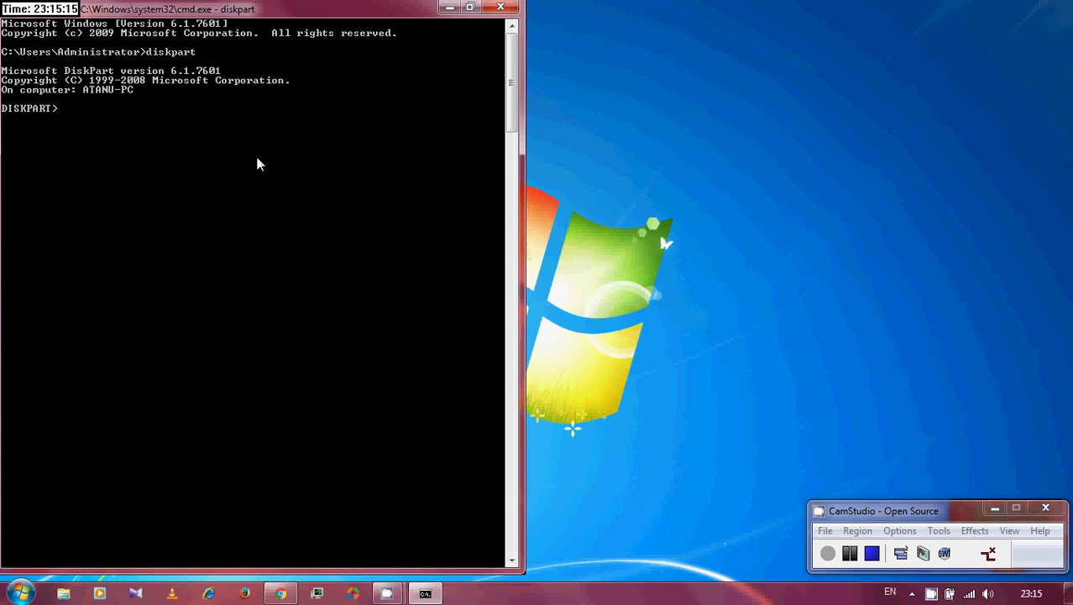
Step: List the computer's disks in DiskPart with the list disk command
text(lsit )
text(disk)
key(Left)
key(Left)
key(Left)
key(Left)
key(Left)
key(BackSpace)
key(BackSpace)
text(is)
key(Return)
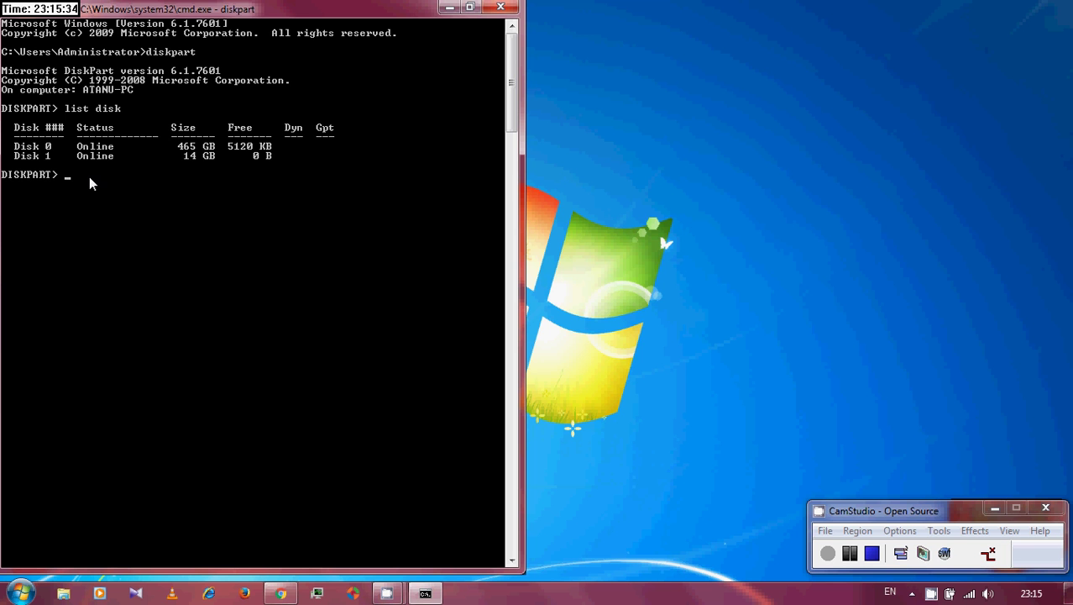
Step: Select disk 1 in DiskPart and wipe it with the clean command
text(lect disk 1)
key(Return)
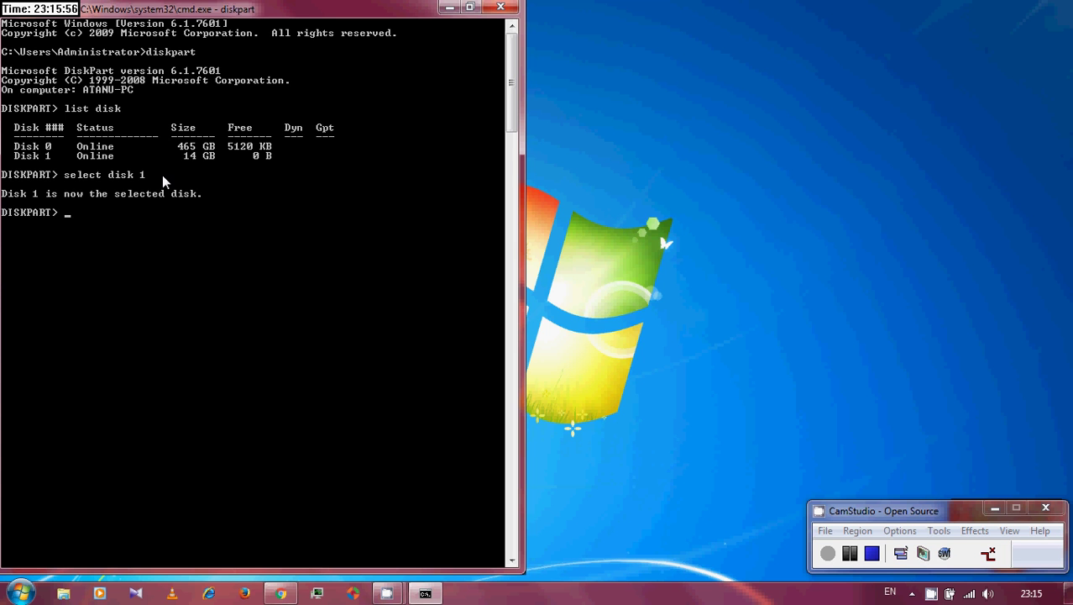
text(clean)
key(Return)
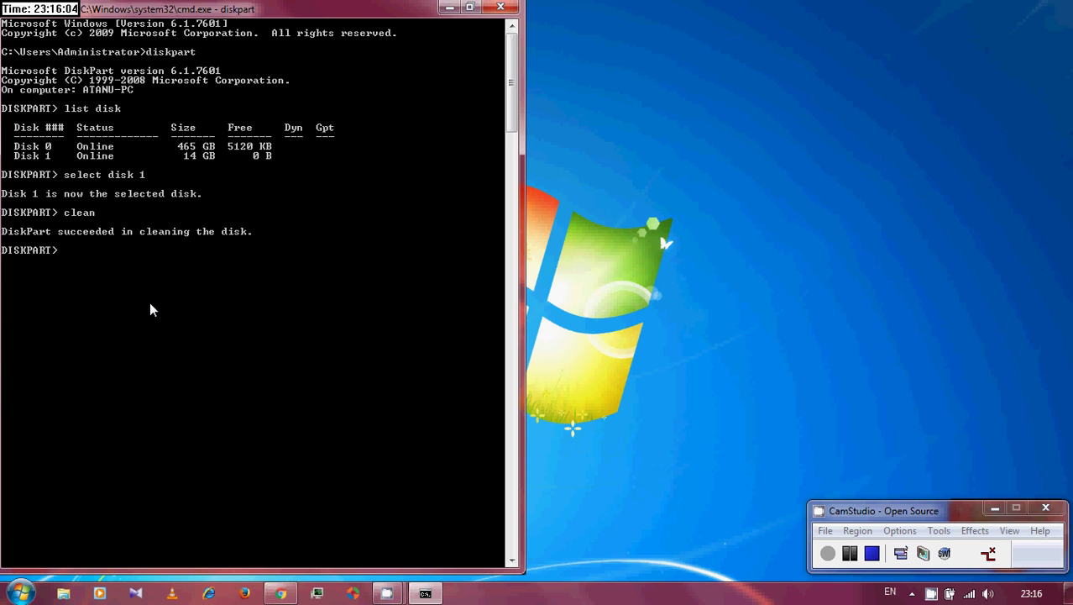
Step: Create a primary partition on the cleaned disk with create part pri and select partition 1
text(create part pri)
key(Return)
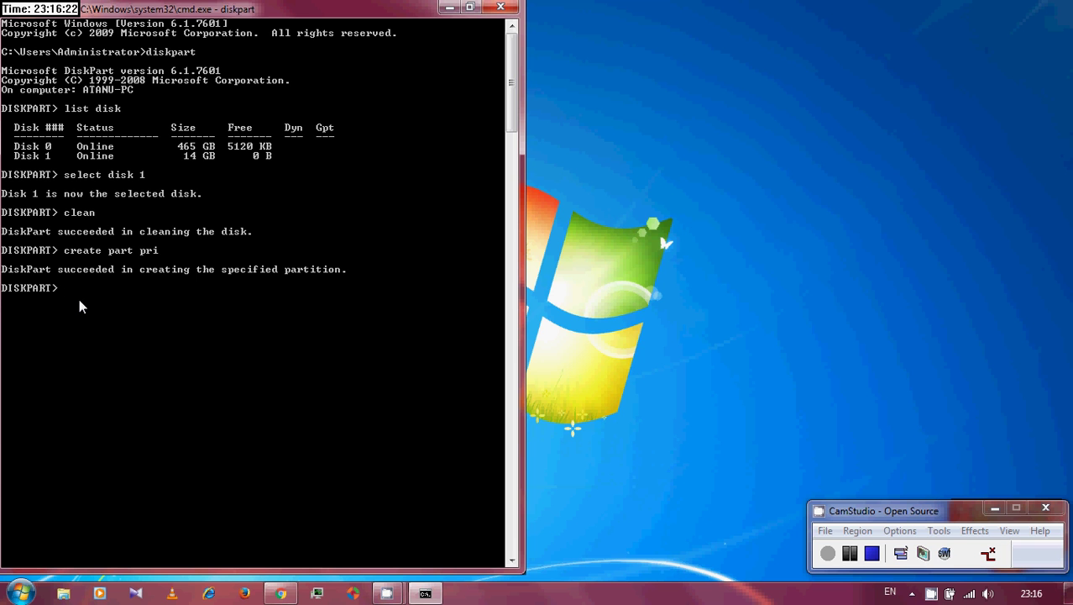
text(elect part 1)
key(Return)
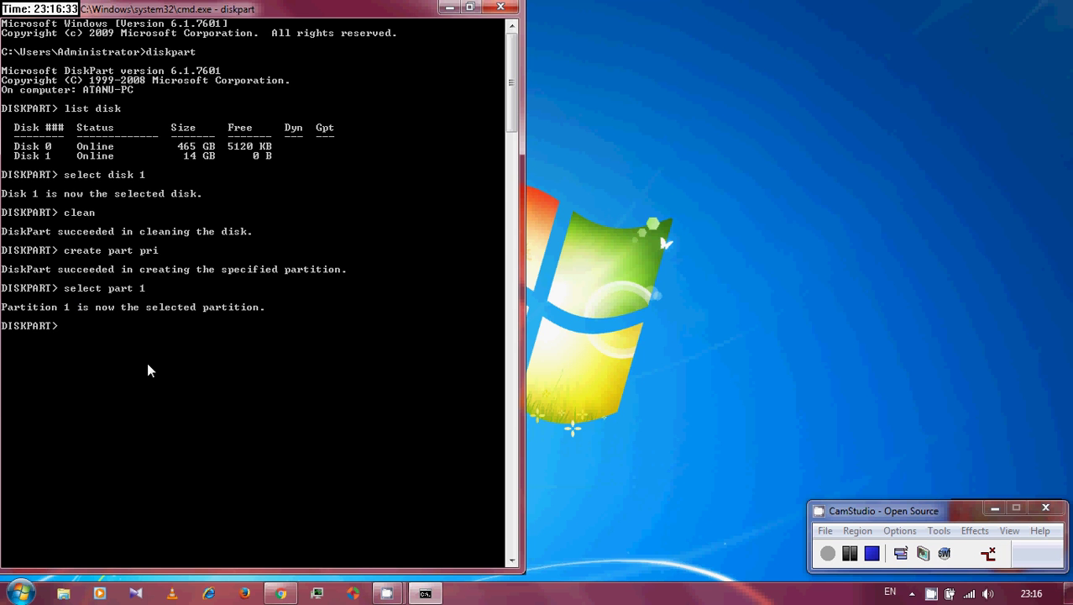
Step: Quick-format the selected partition with format fs=ntfs quick and assign it a drive letter
text(format fs=ntfs quick)
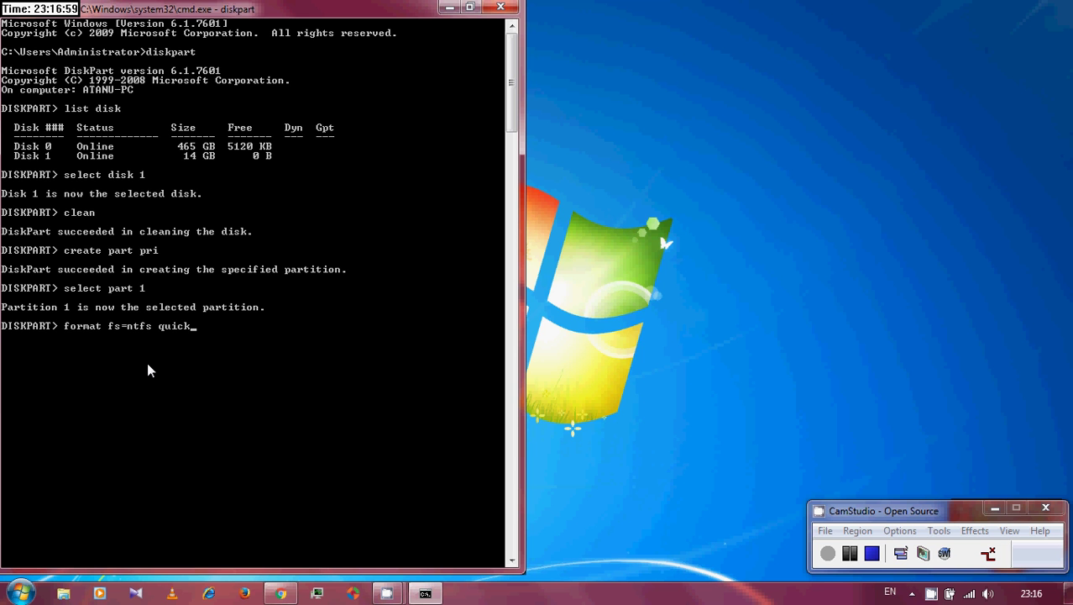
key(Return)
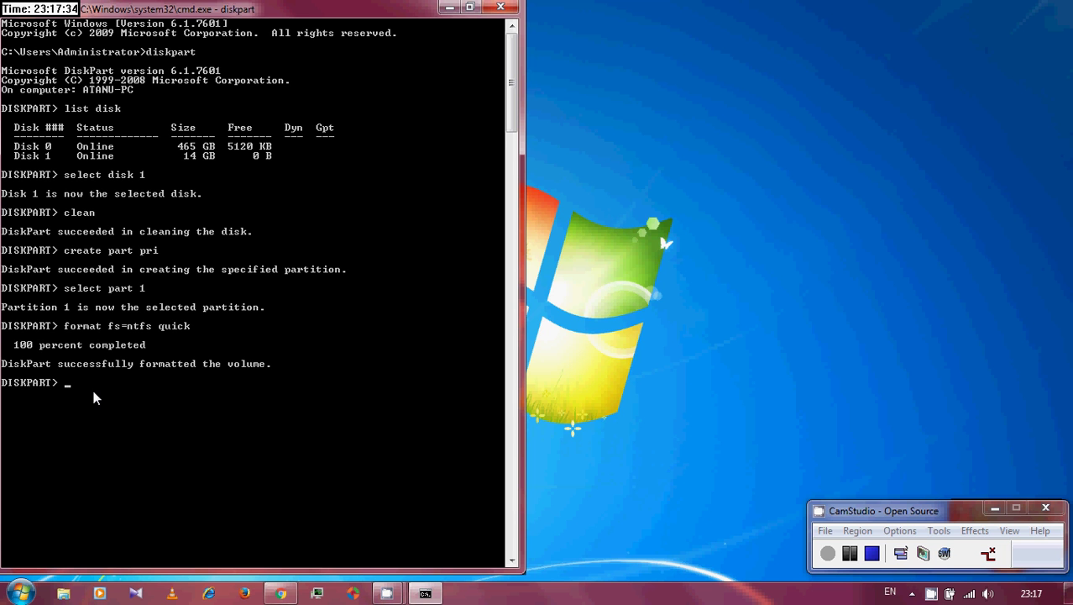
text(assign)
key(Return)
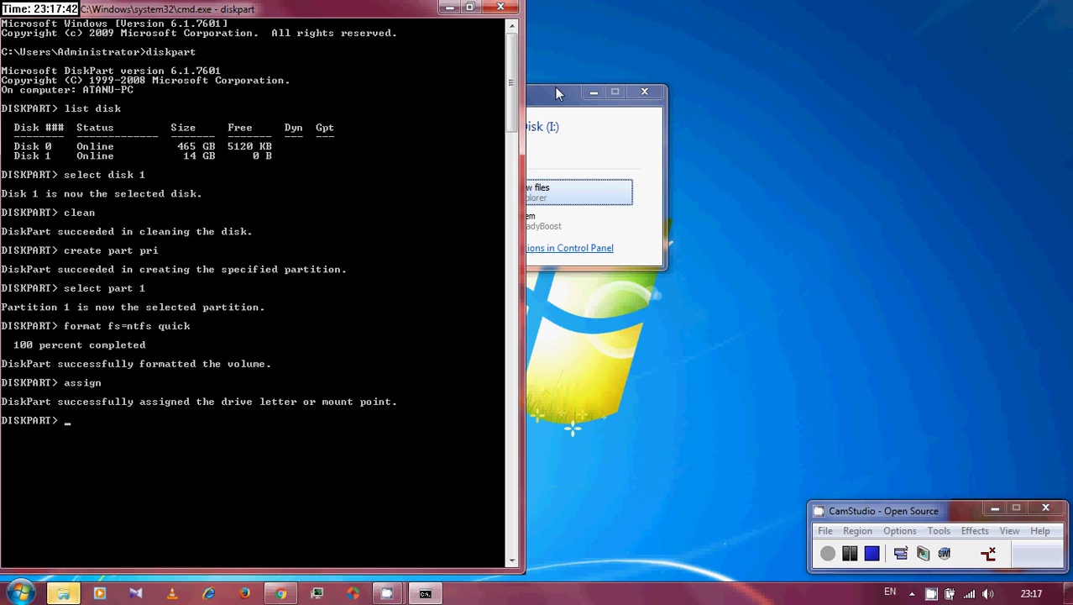
Step: Dismiss the AutoPlay window for the removable disk, then exit DiskPart and minimize the Command Prompt
drag(559, 94, 669, 71)
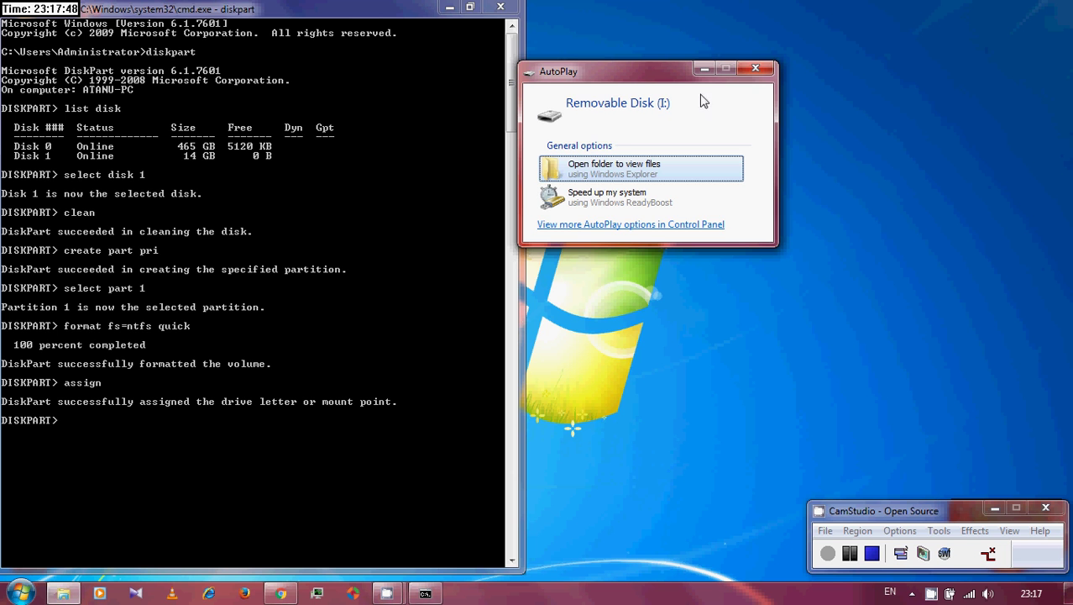
click(754, 68)
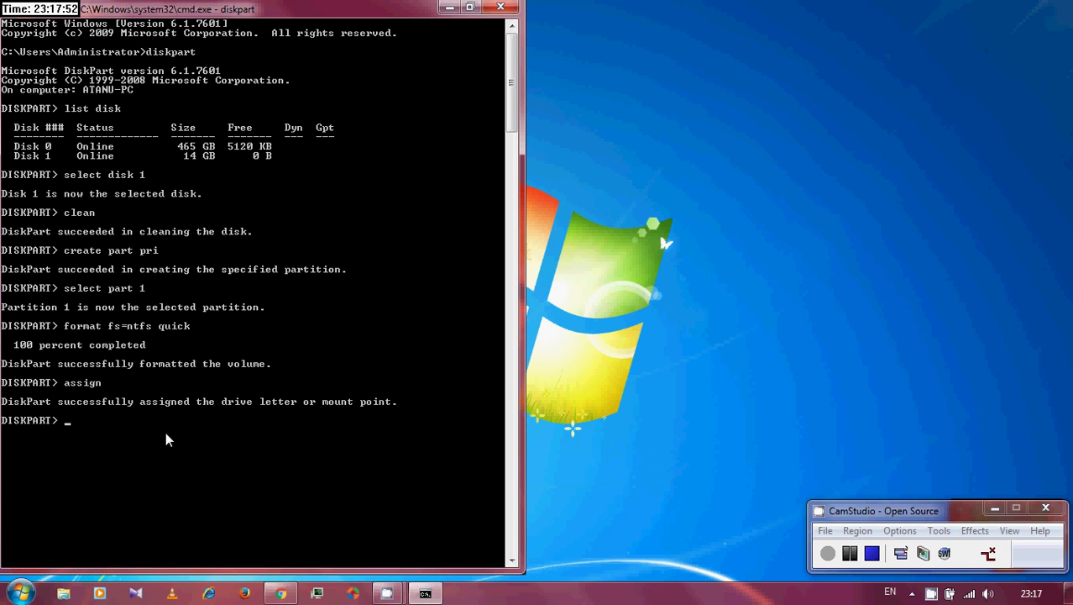
text(exit)
key(Return)
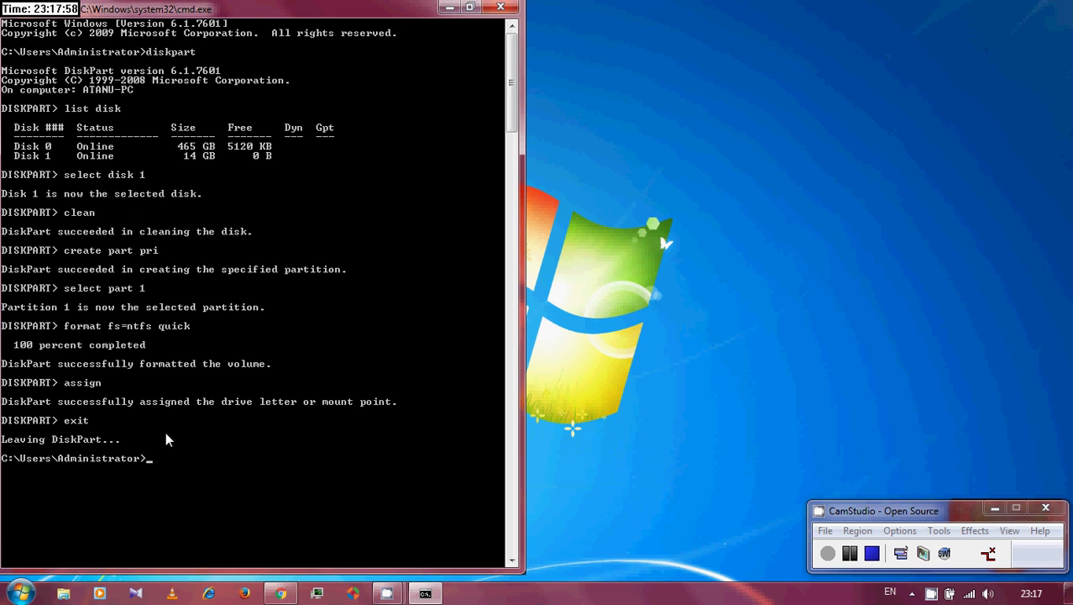
click(447, 9)
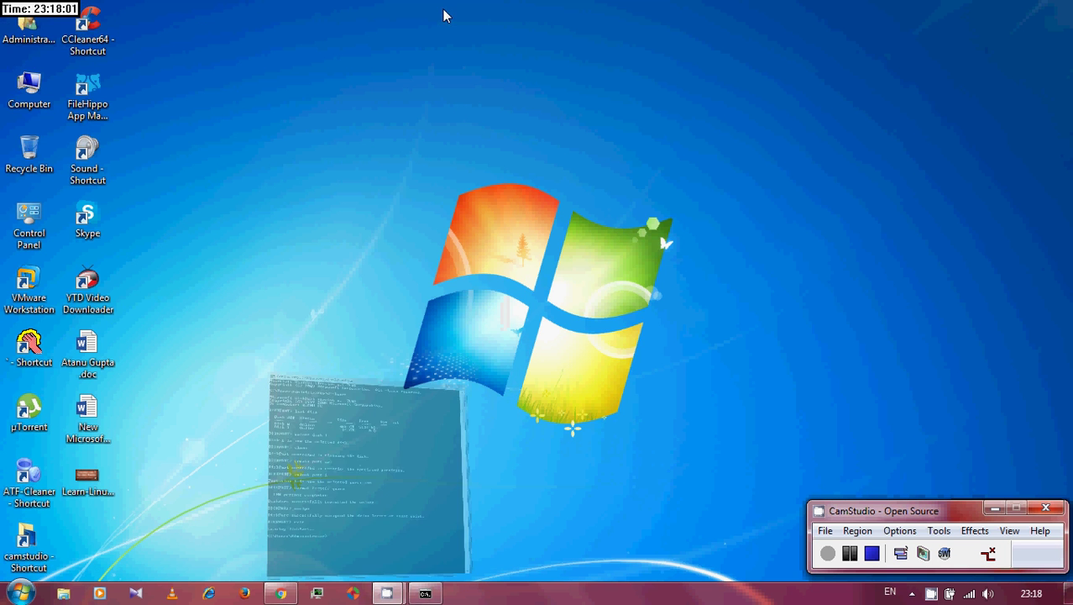
Step: Open Removable Disk (I:) from Computer to examine its contents, then return to the drive overview
double_click(28, 115)
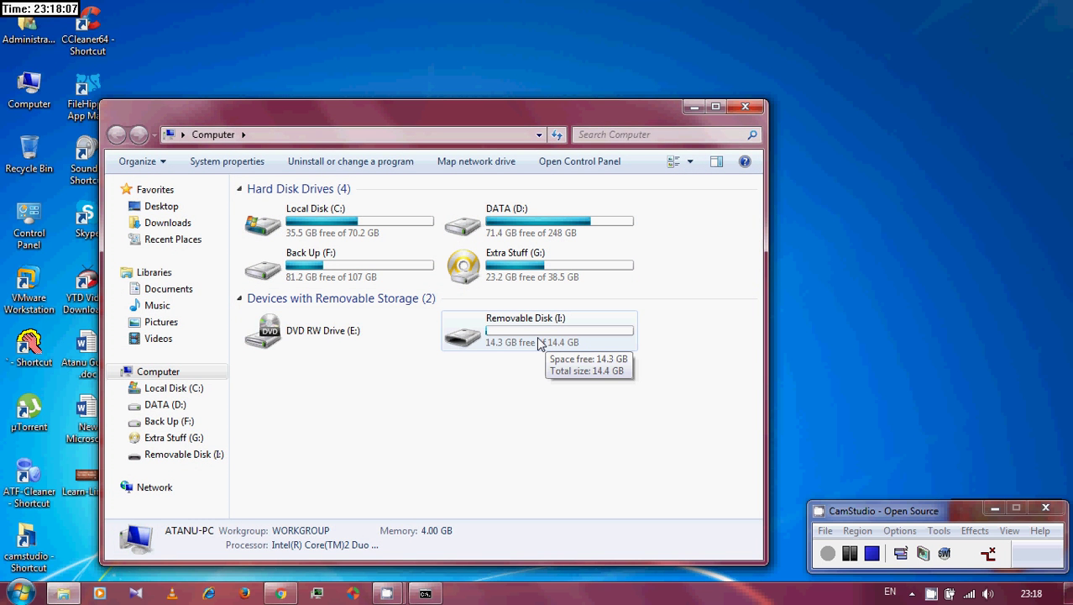
click(540, 344)
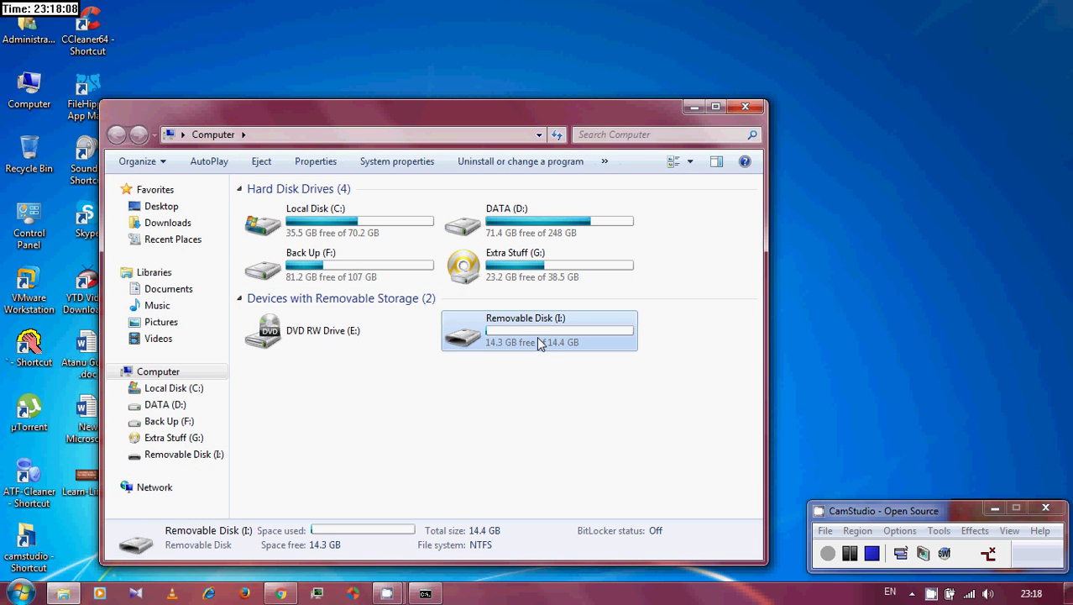
double_click(540, 345)
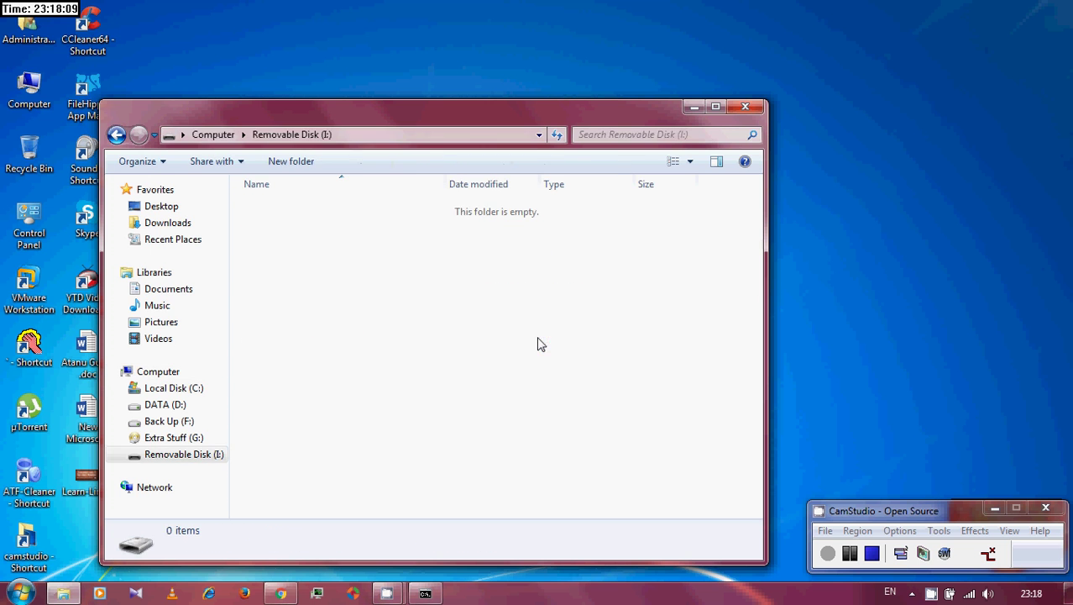
click(117, 135)
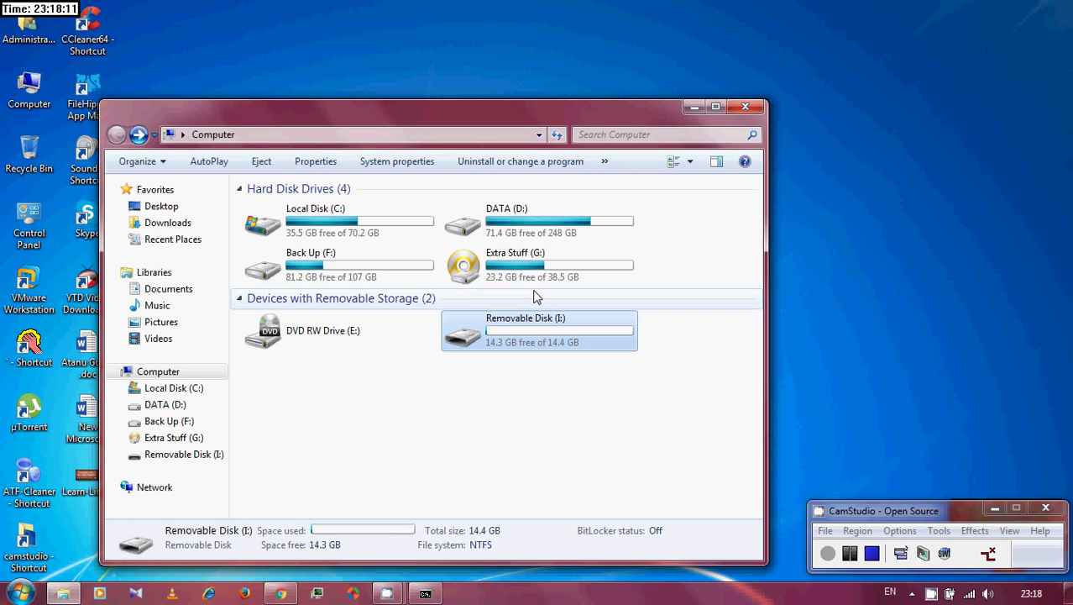
Step: Open the Windows 7 source folder at DATA (D:) > SOFTWARES > ISO > win-7 all
double_click(503, 223)
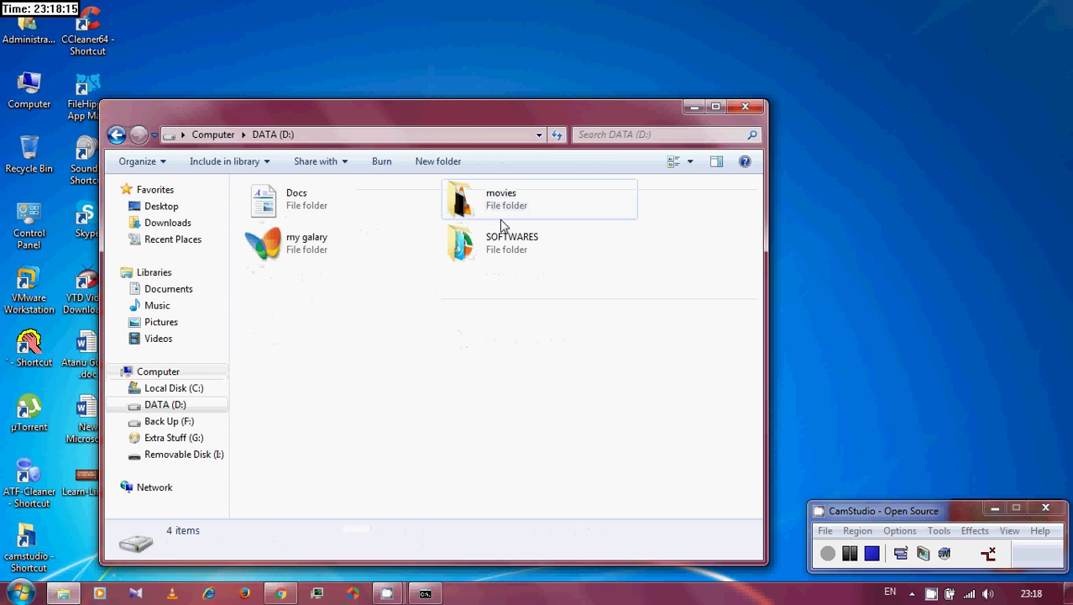
double_click(493, 238)
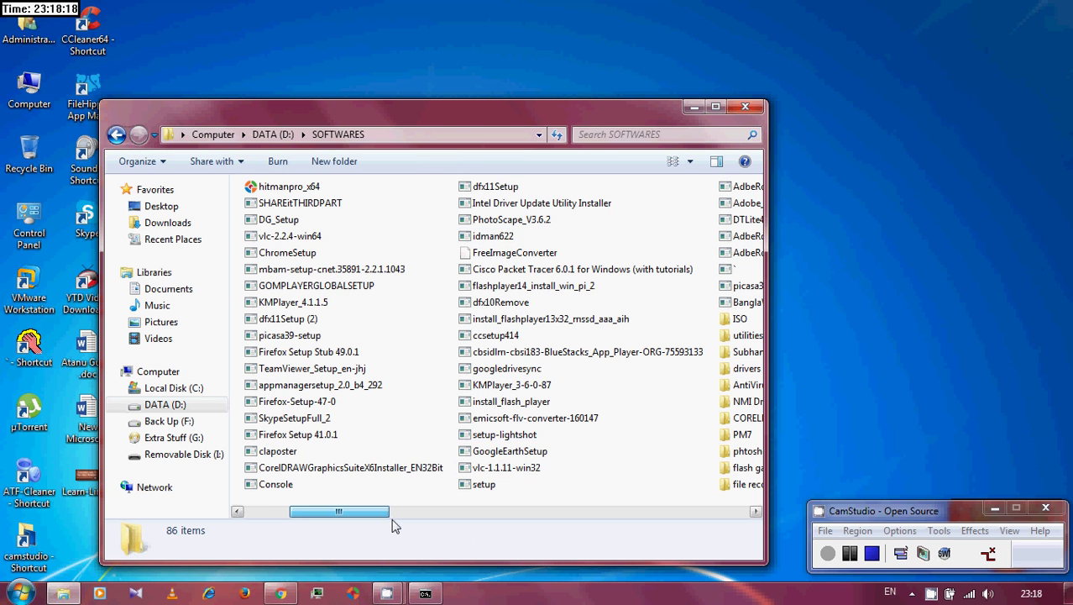
click(392, 516)
double_click(519, 320)
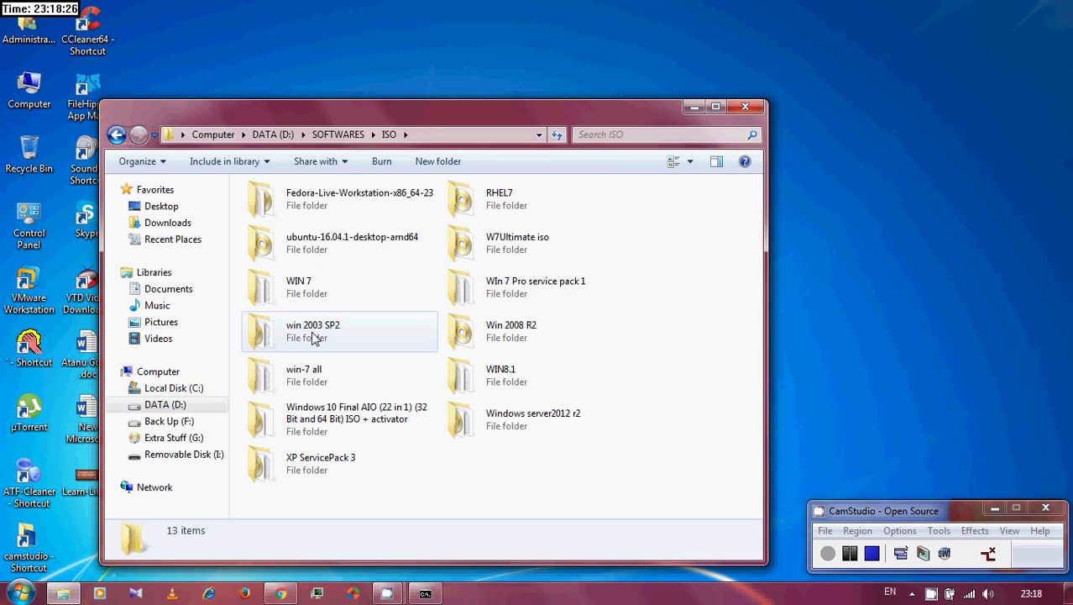
double_click(309, 385)
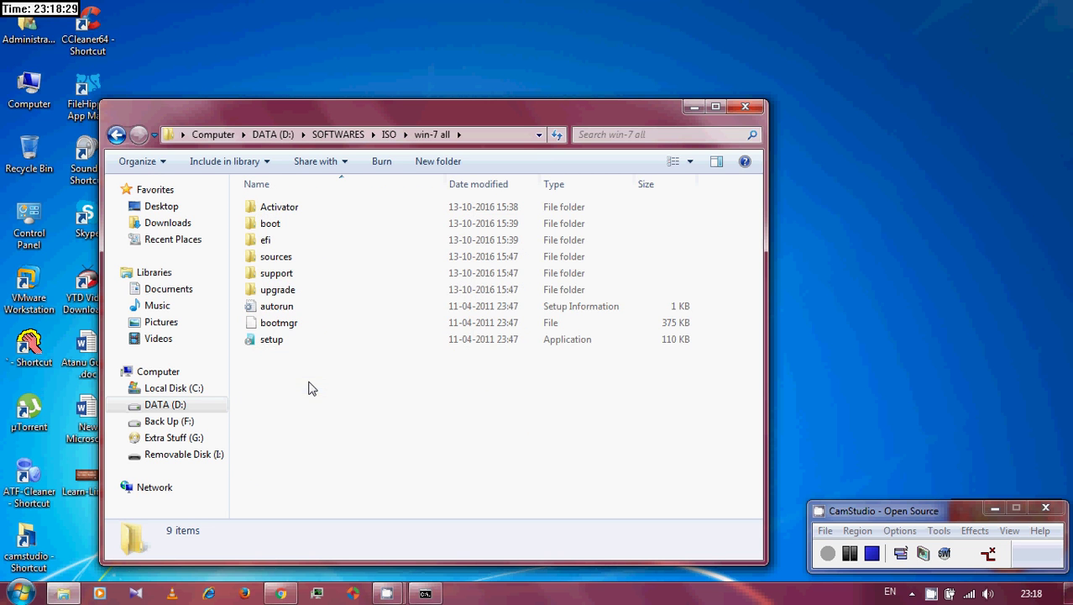
Step: Copy all files and folders from win-7 all to the root of Removable Disk (I:)
drag(309, 382, 327, 210)
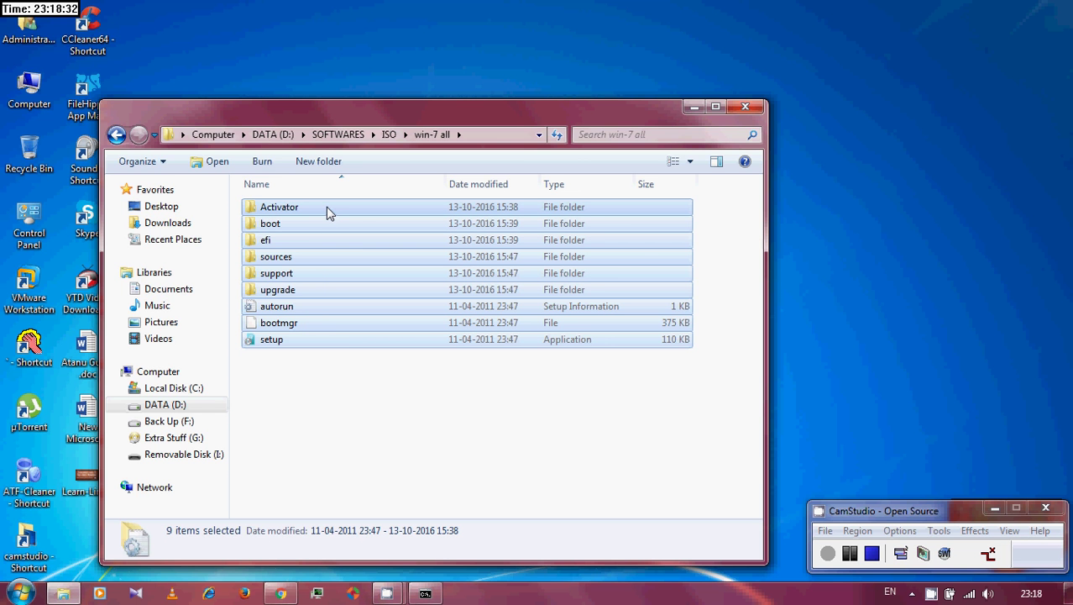
click(182, 455)
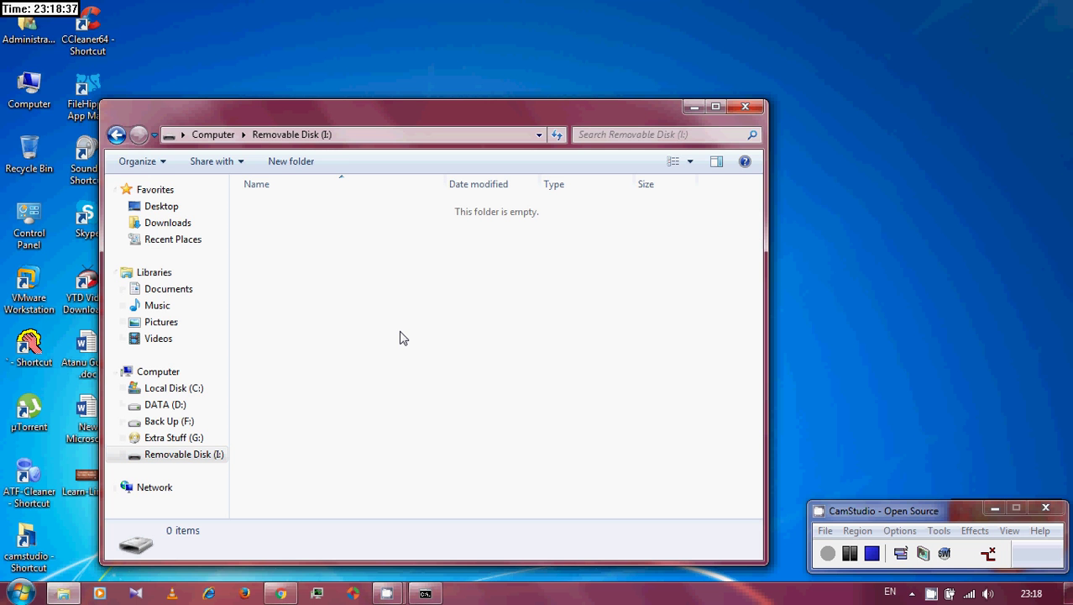
key(ctrl+v)
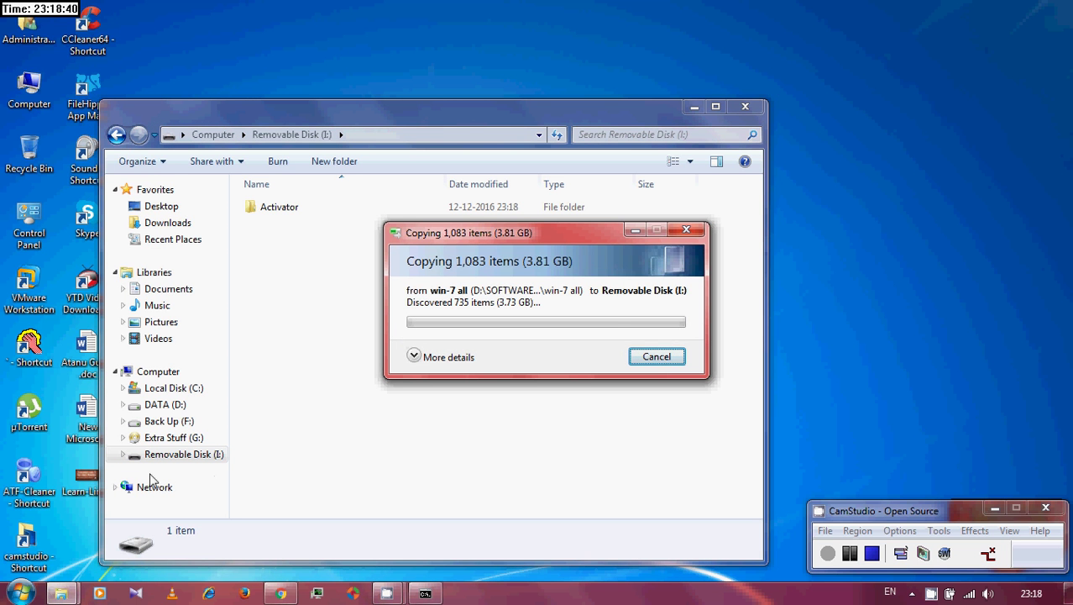
click(117, 139)
click(117, 136)
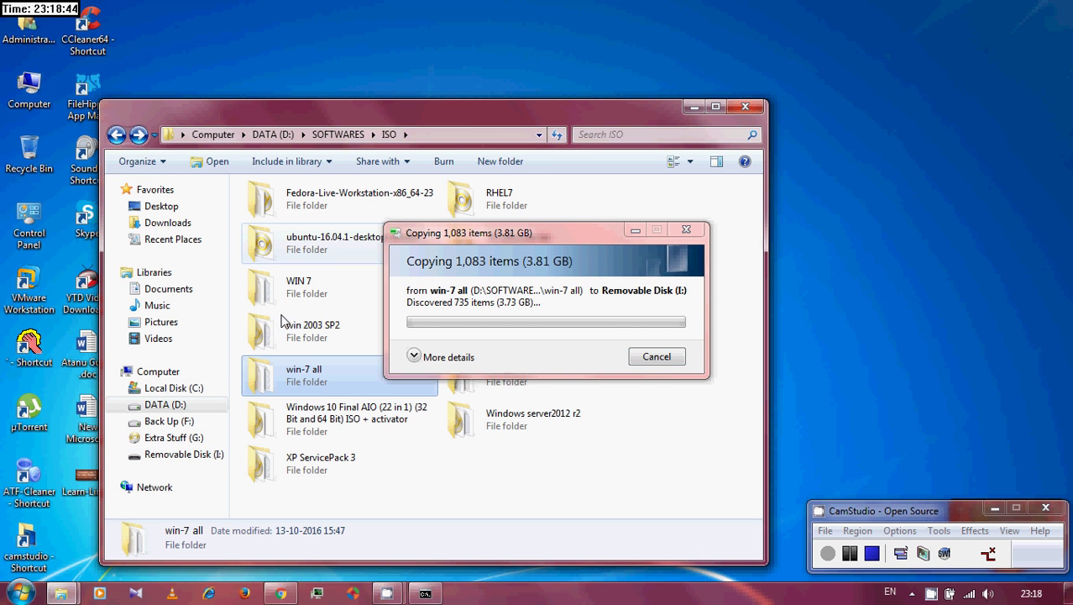
right_click(305, 375)
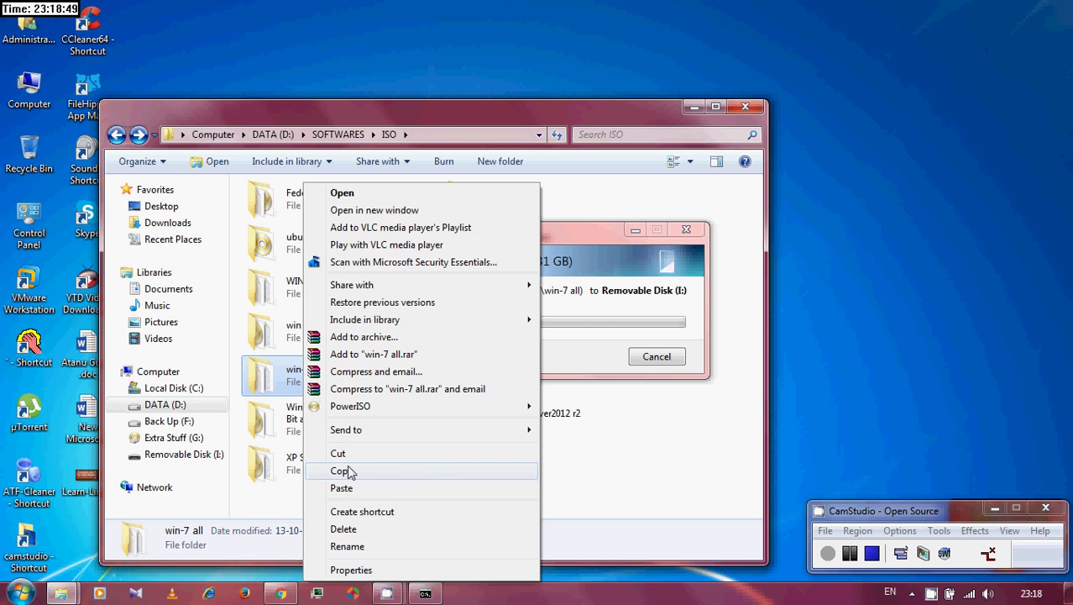
click(211, 487)
click(211, 487)
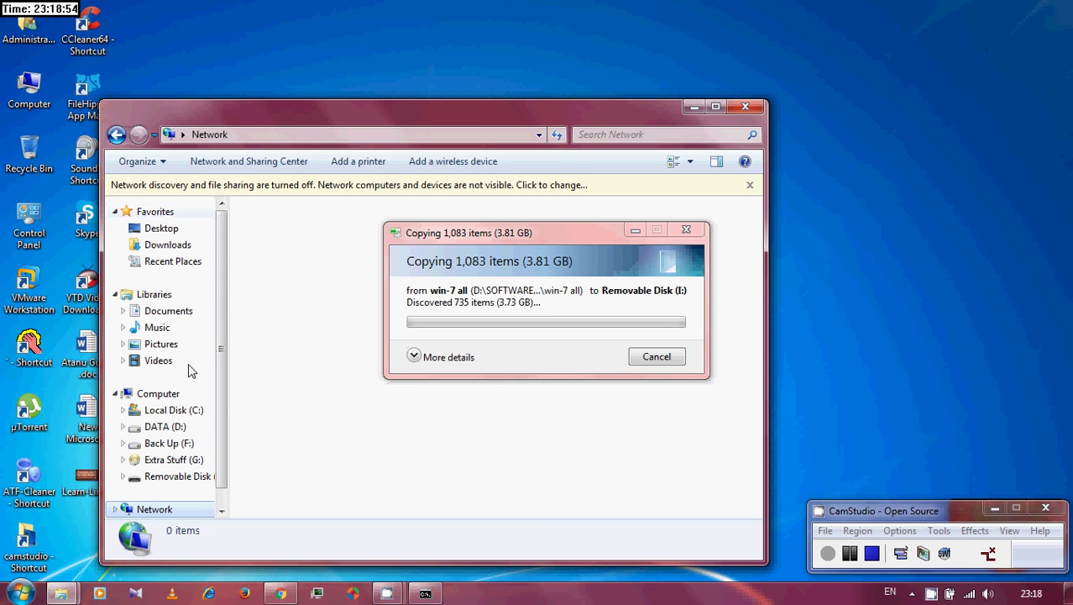
click(163, 460)
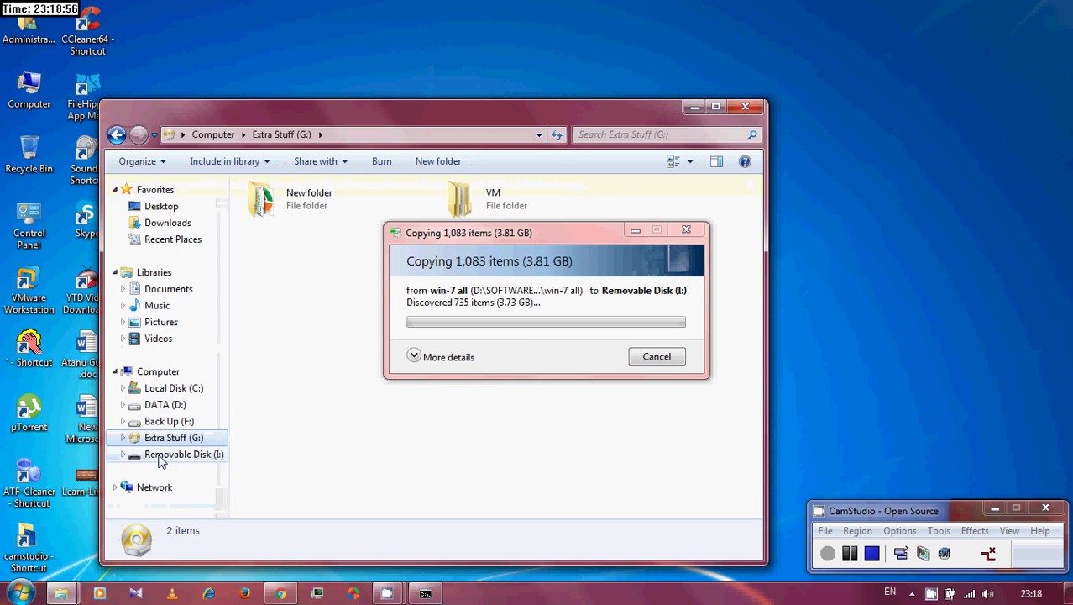
click(160, 460)
drag(511, 251, 519, 286)
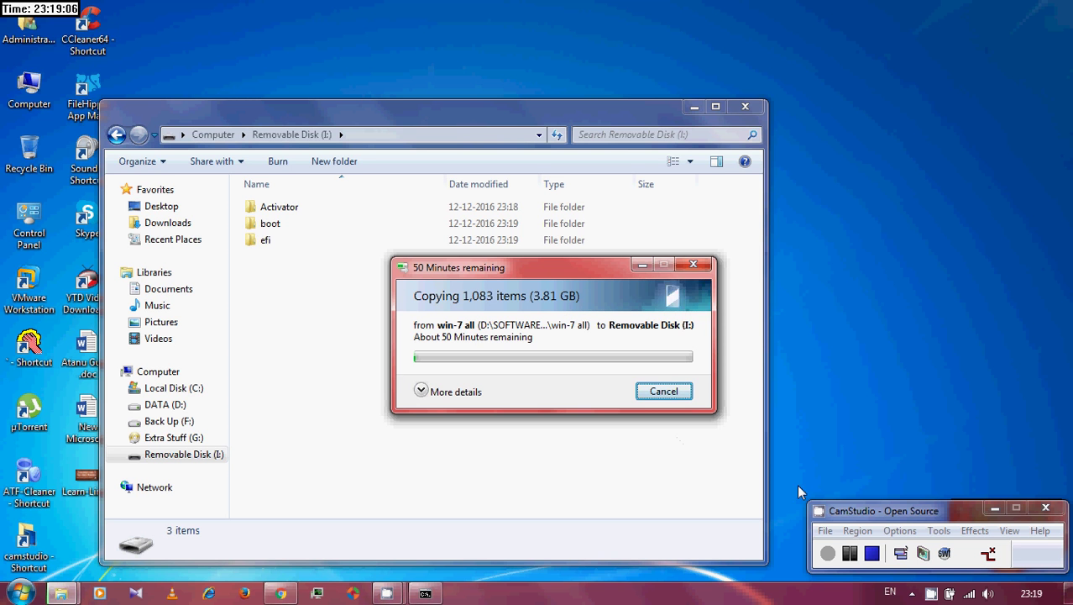
click(850, 558)
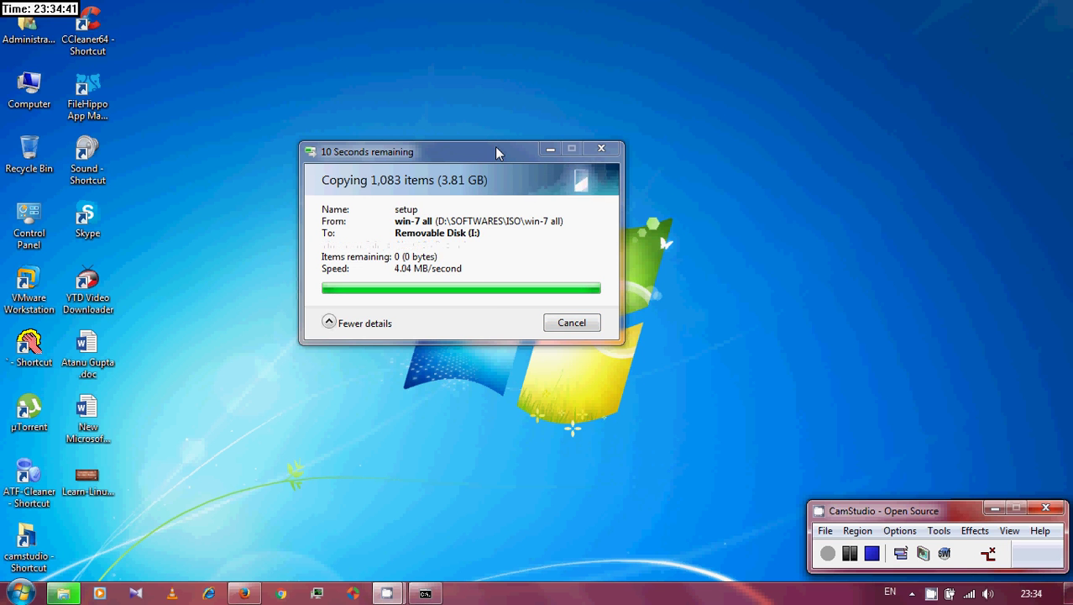
Step: Open Removable Disk (I:) from Computer and examine the copied Windows 7 setup files
double_click(30, 88)
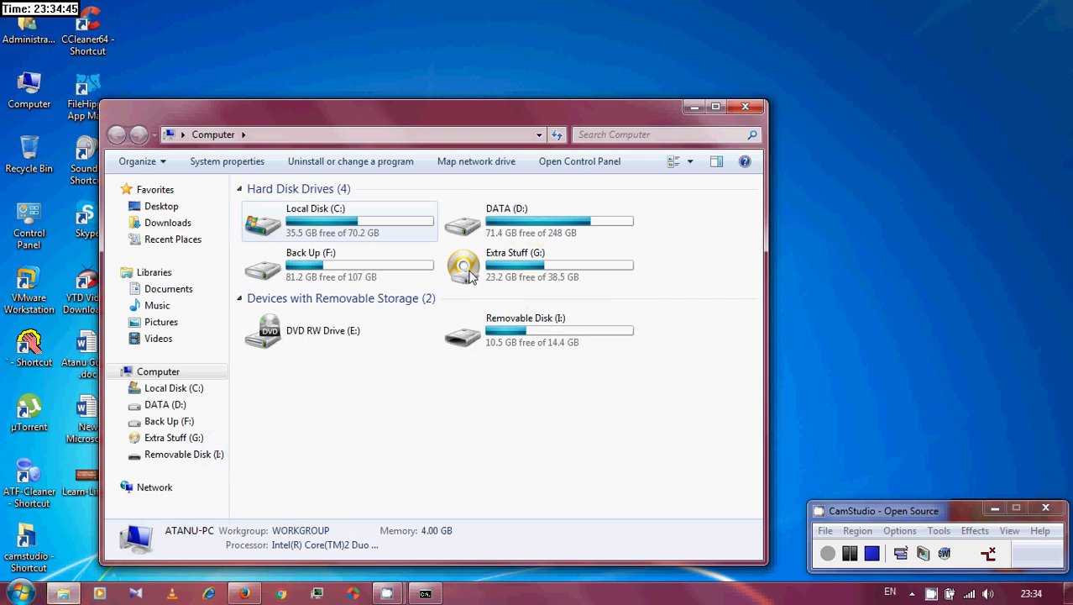
double_click(508, 332)
mouse_move(434, 428)
mouse_down()
mouse_move(411, 200)
mouse_move(419, 413)
mouse_up()
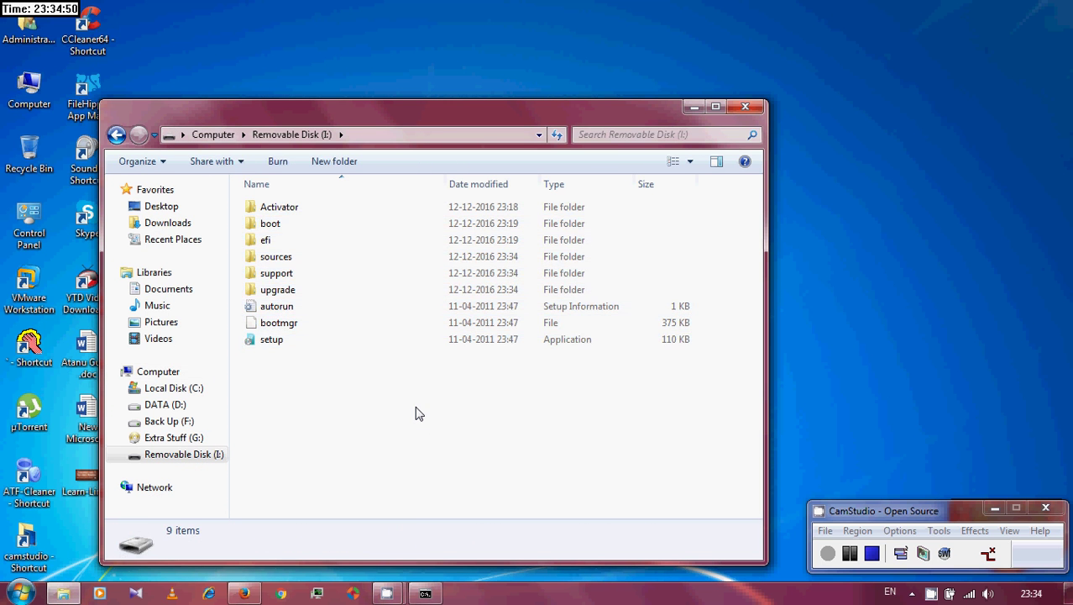
Step: Examine Removable Disk (I:) in a freshly opened Computer window, dismissing its AutoPlay prompt, and close the window
click(745, 107)
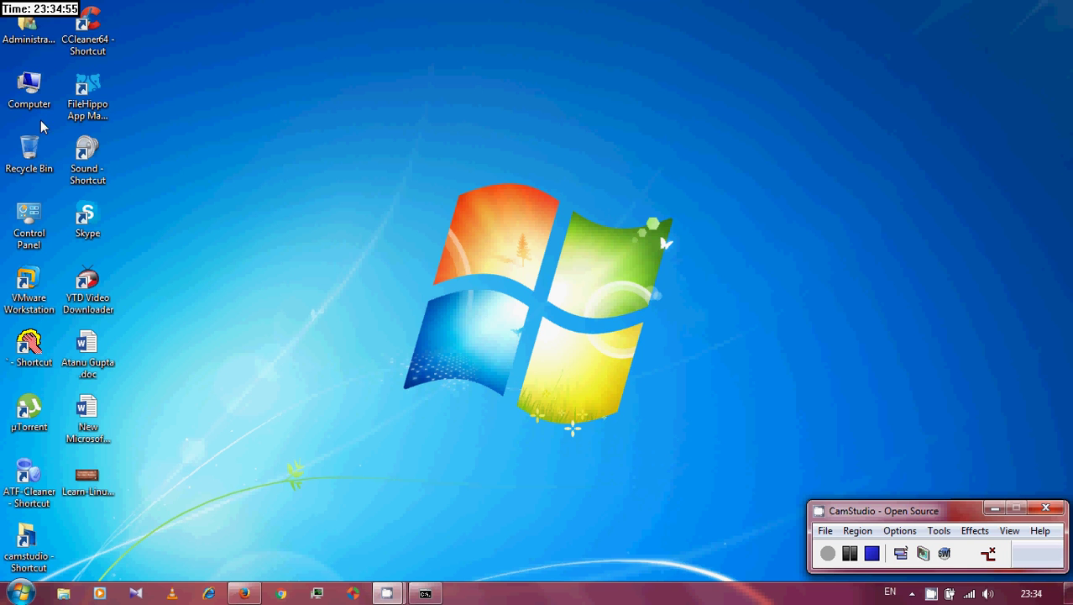
double_click(29, 89)
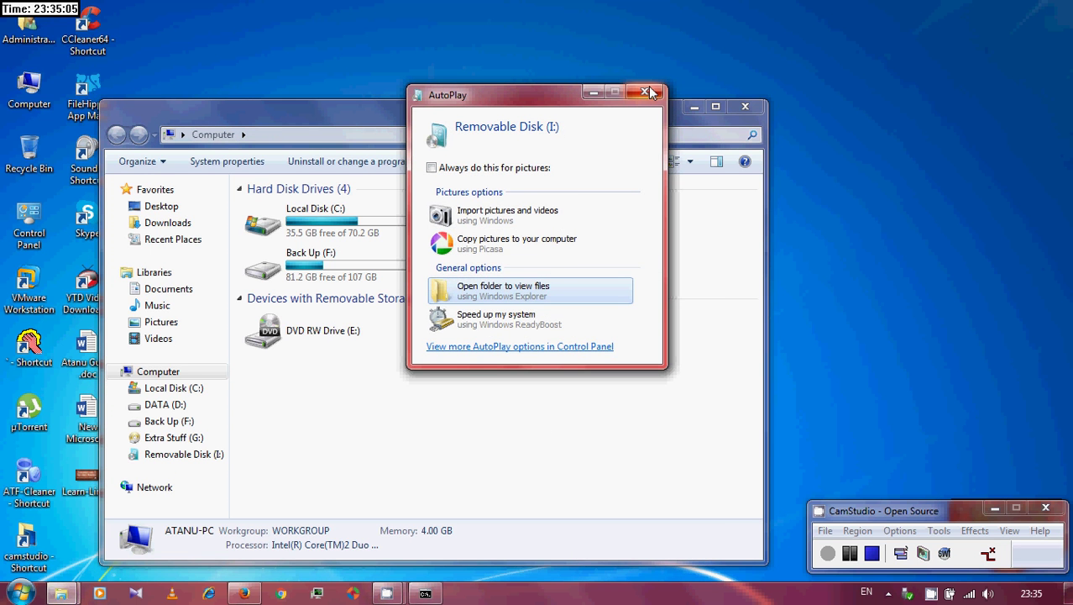
click(644, 92)
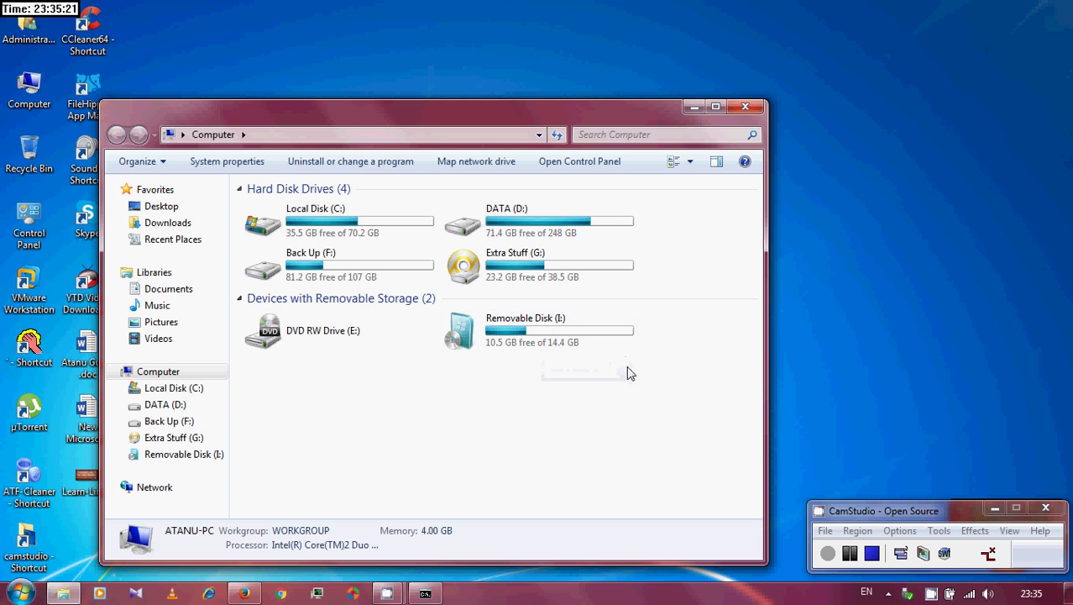
click(746, 108)
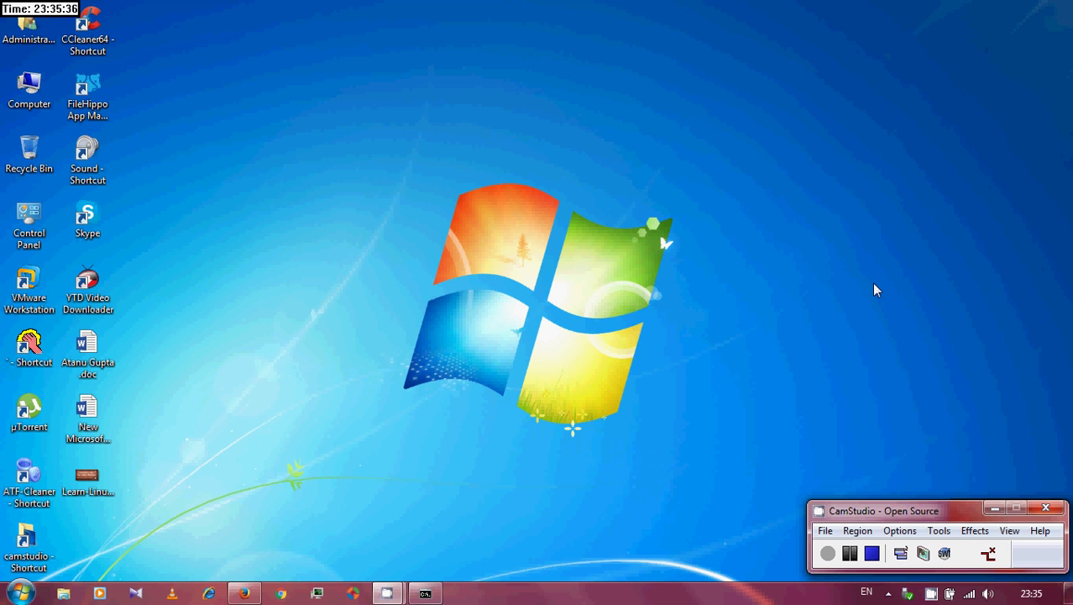
drag(933, 512, 802, 340)
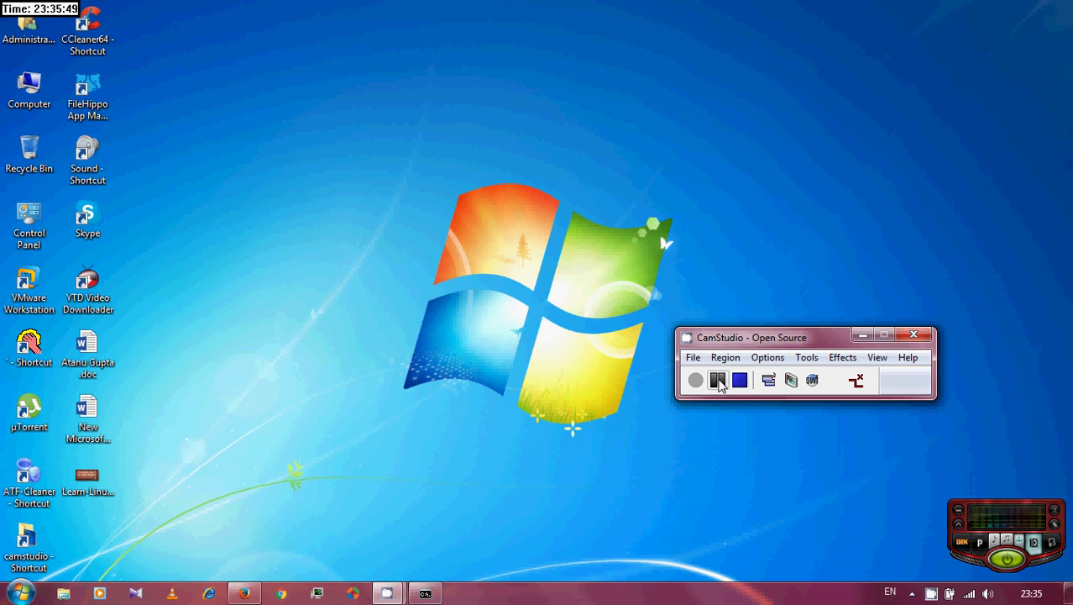
drag(818, 342, 559, 282)
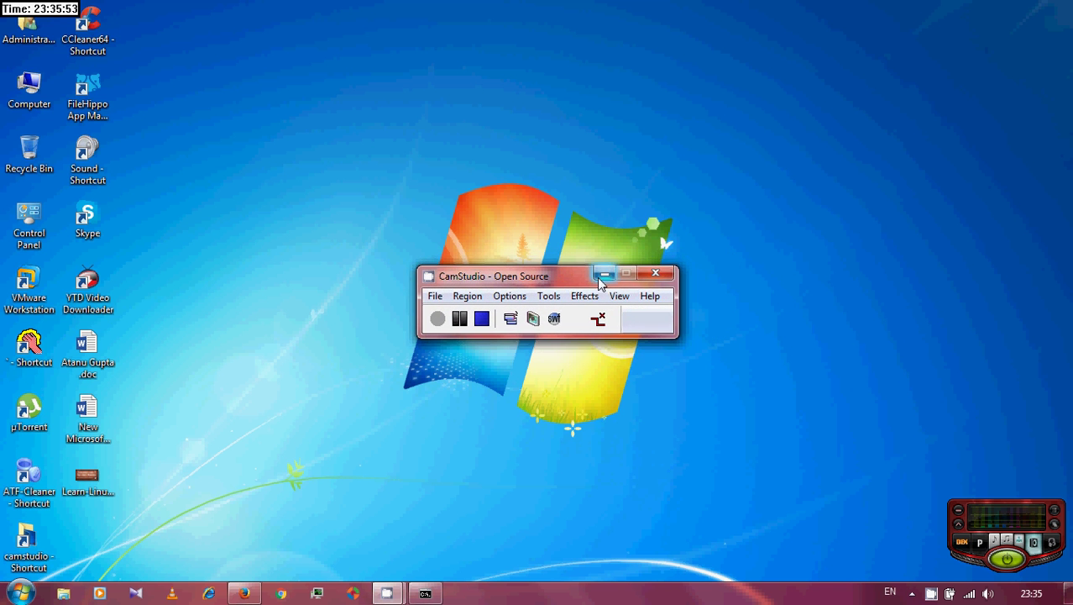